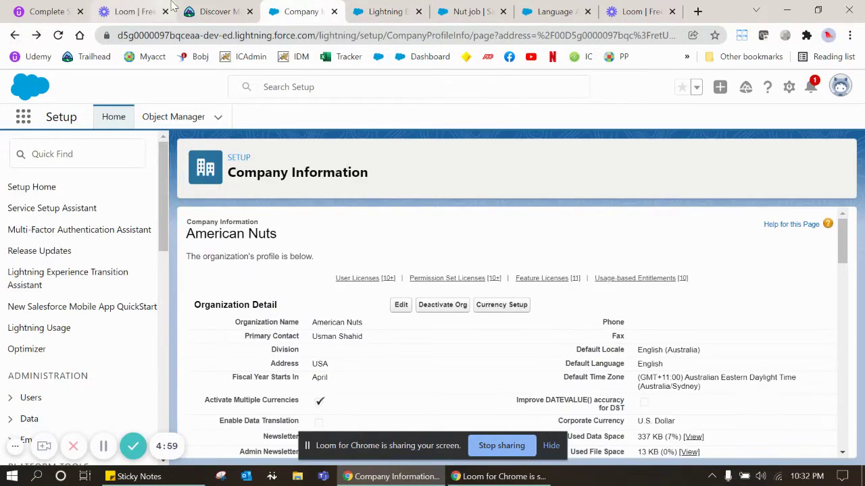
- Check the Discover Multiple Currency Settings unit in Trailhead and the Corporate Currency field on the Salesforce Company Information page
left_click(208, 13)
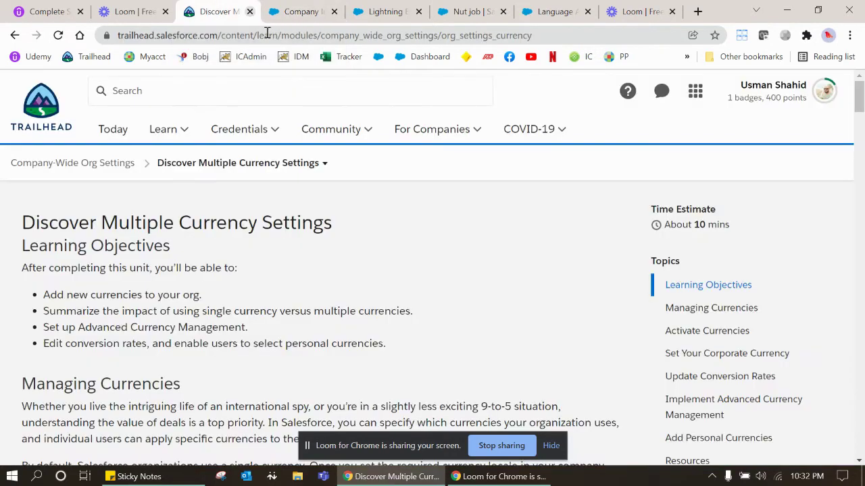
scroll(133, 292, "down", 3)
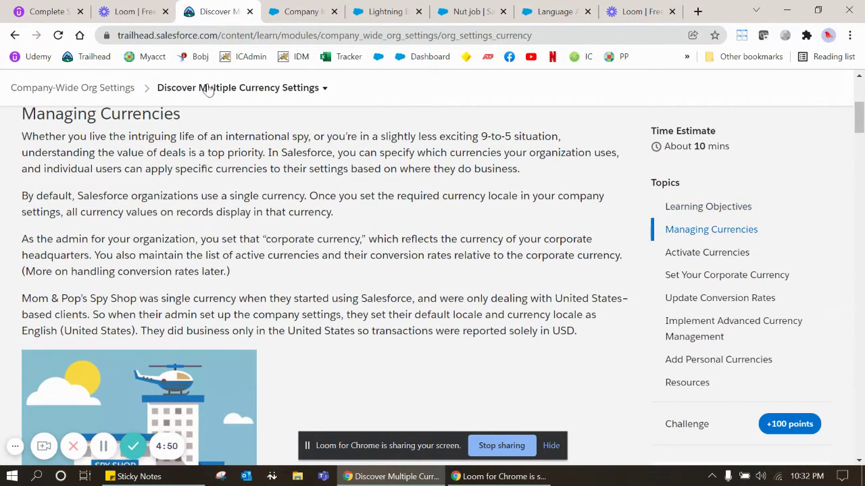
left_click(297, 11)
scroll(476, 304, "down", 1)
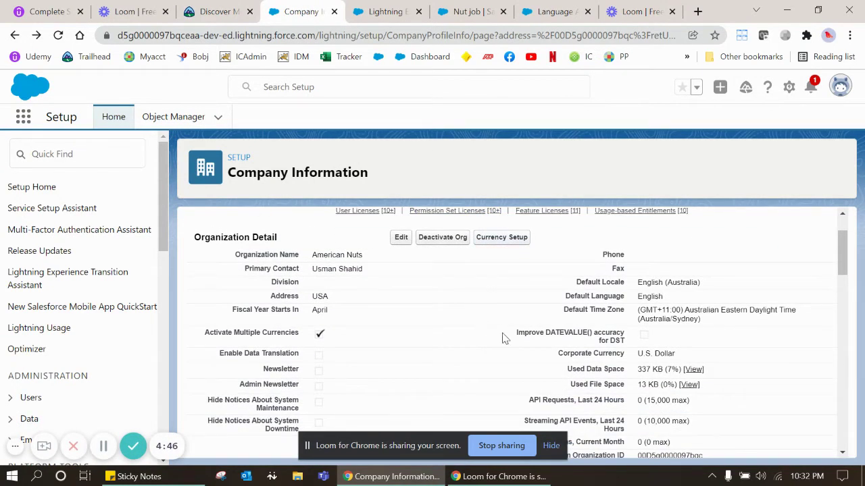
scroll(505, 338, "down", 1)
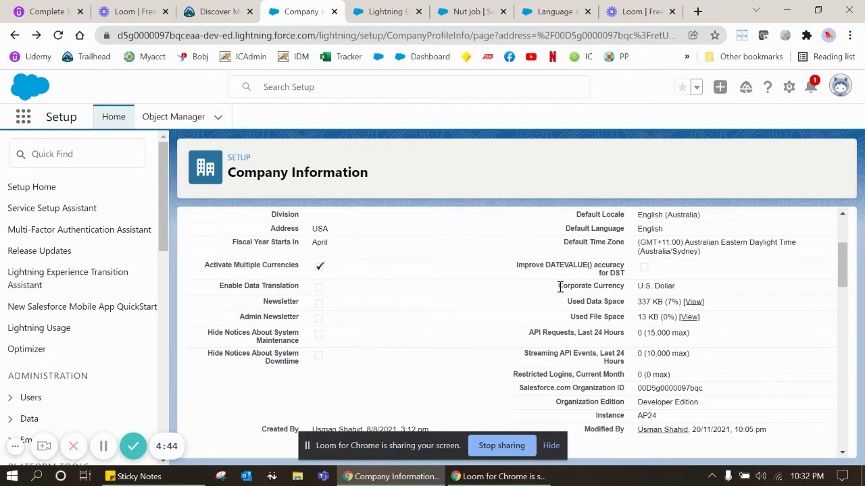
left_click_drag(558, 286, 677, 288)
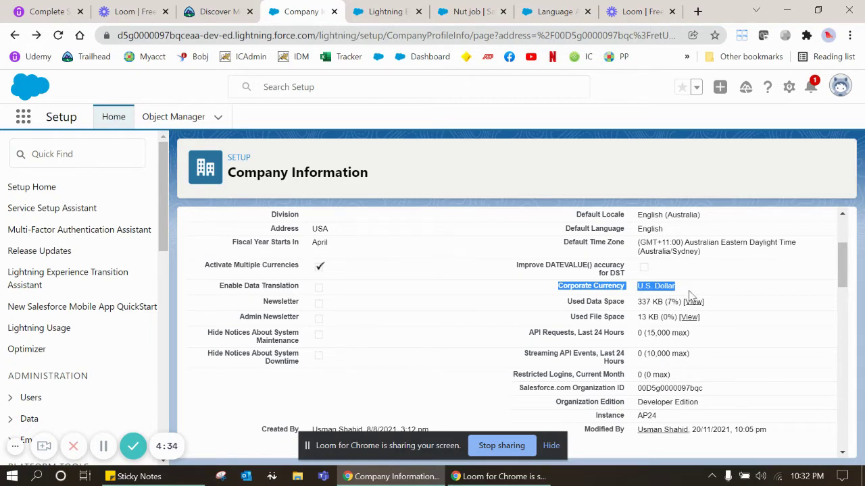
- Open the organization's currency setup and review its list of active currencies
scroll(689, 295, "down", 1)
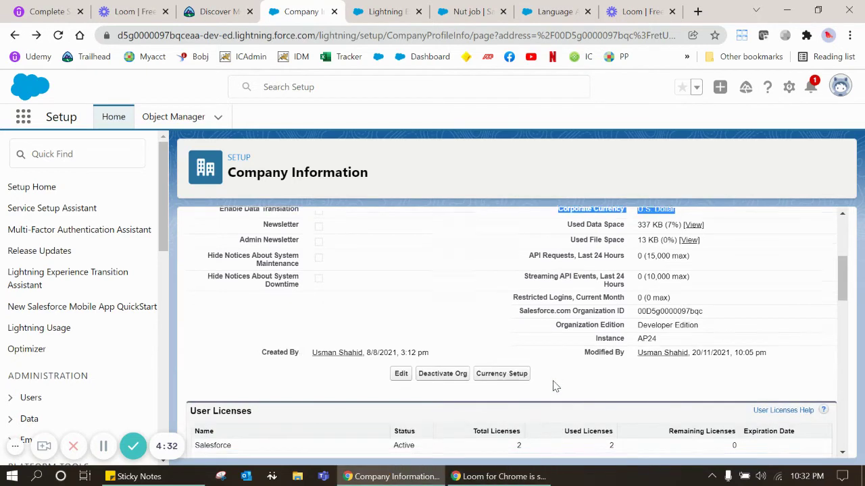
scroll(553, 387, "down", 2)
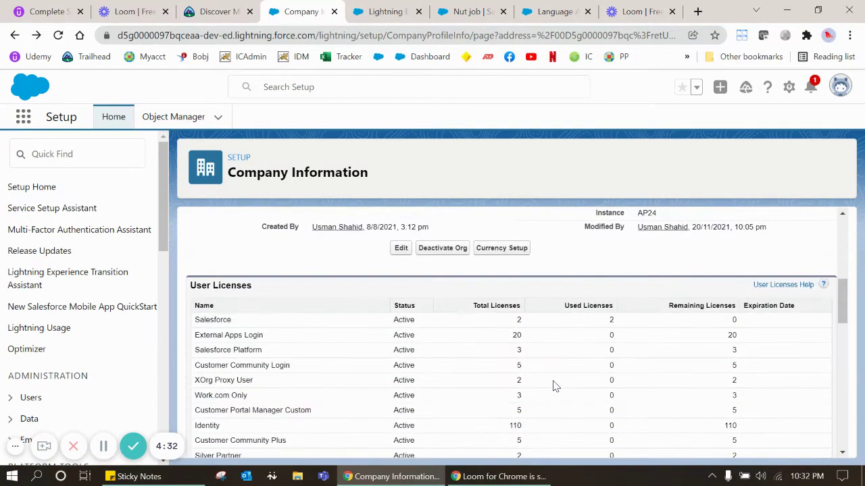
left_click(511, 249)
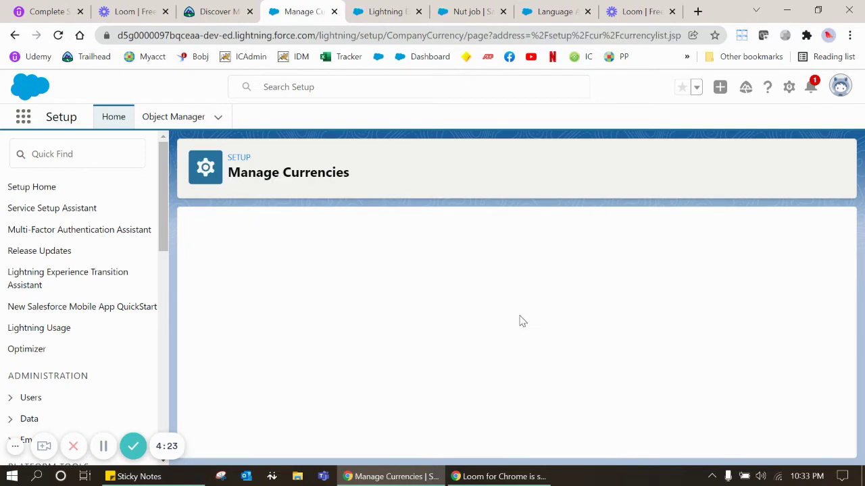
scroll(404, 308, "down", 2)
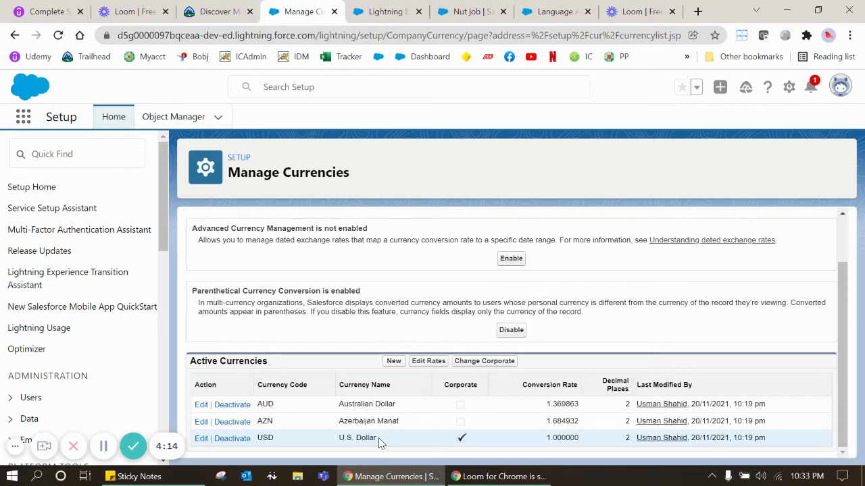
- Examine the currencies available as the new corporate currency, and leave without changing it
left_click(478, 367)
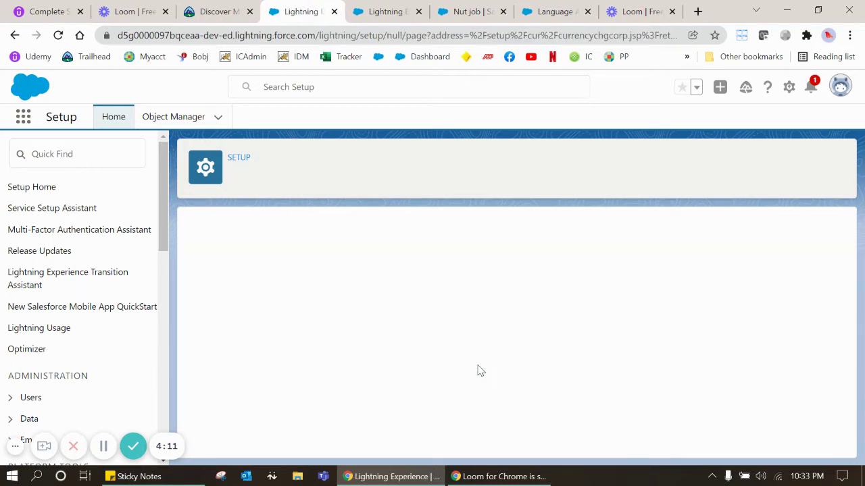
left_click(391, 328)
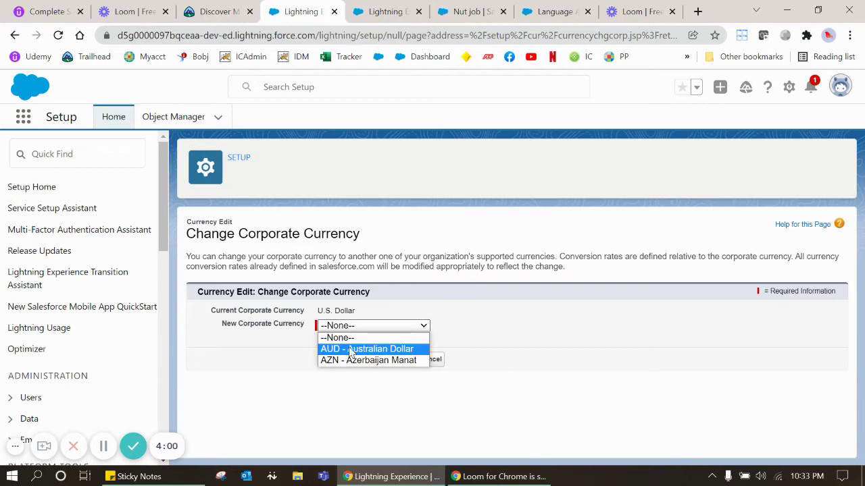
left_click(492, 345)
left_click(431, 360)
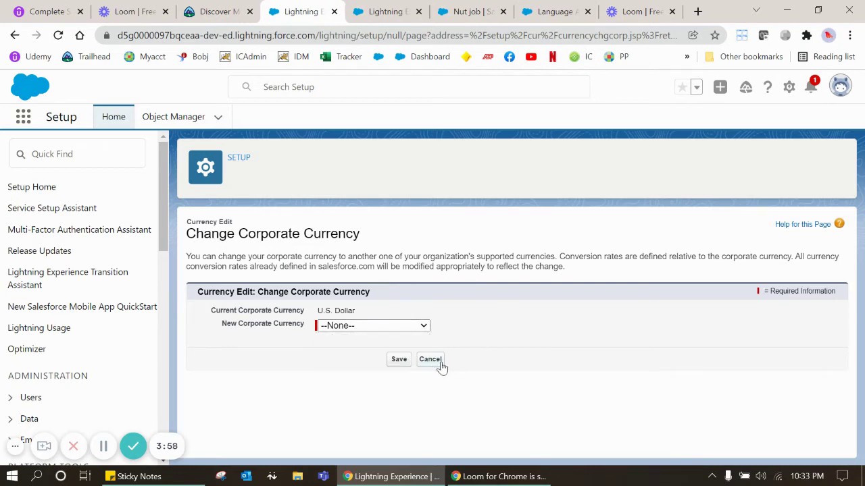
- Review the conversion rates for the Australian Dollar and Azerbaijan Manat against the U.S. Dollar without editing them
scroll(506, 365, "down", 1)
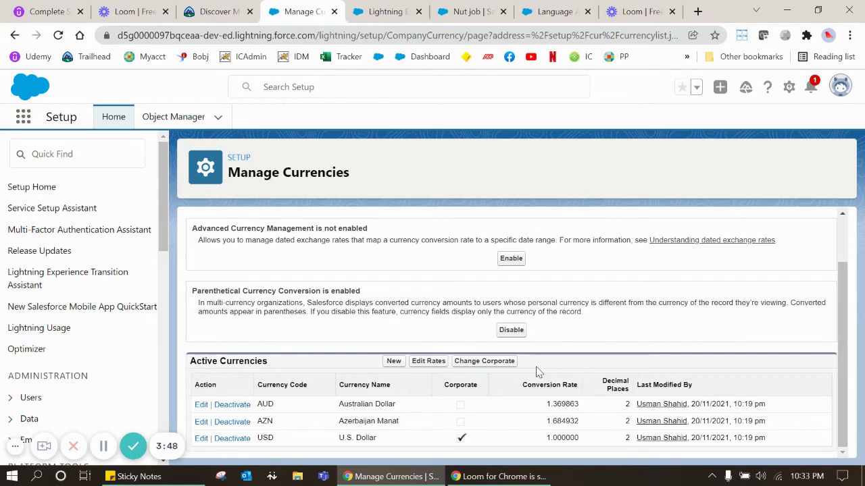
left_click(427, 366)
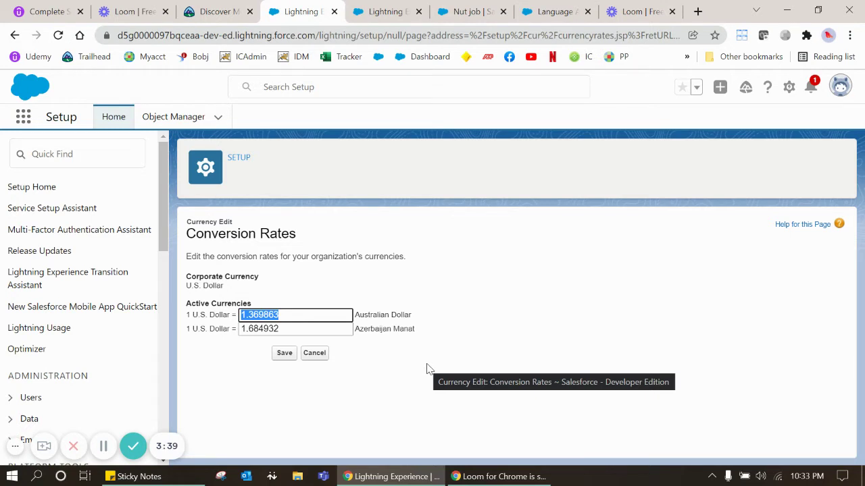
left_click(302, 328)
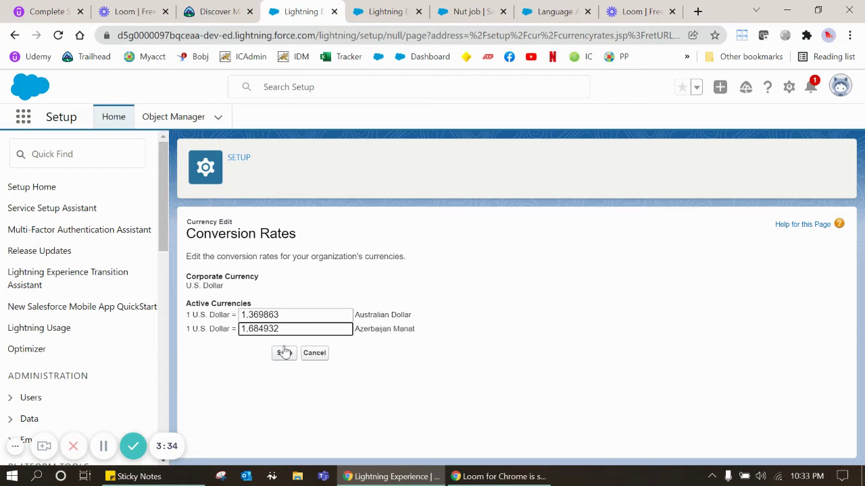
double_click(360, 329)
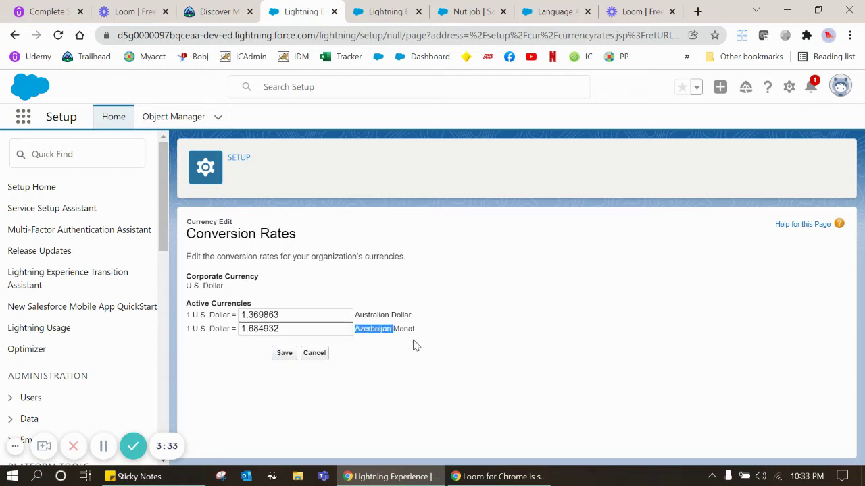
left_click(314, 354)
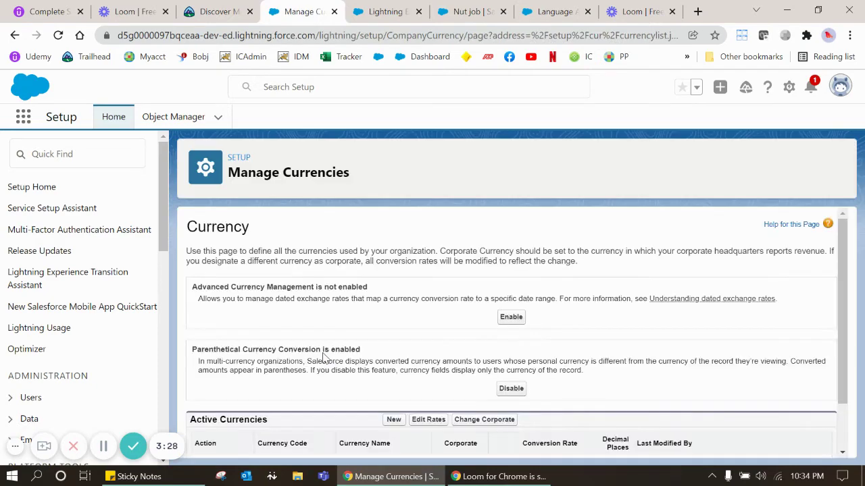
scroll(391, 357, "down", 2)
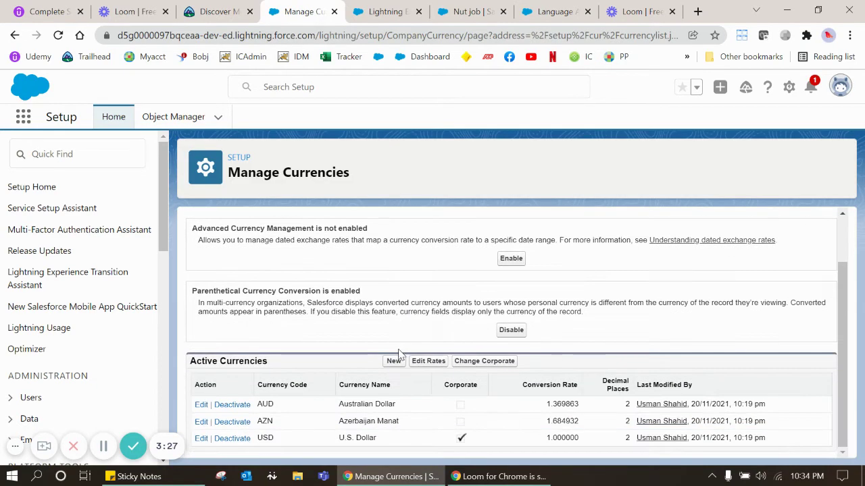
left_click(440, 357)
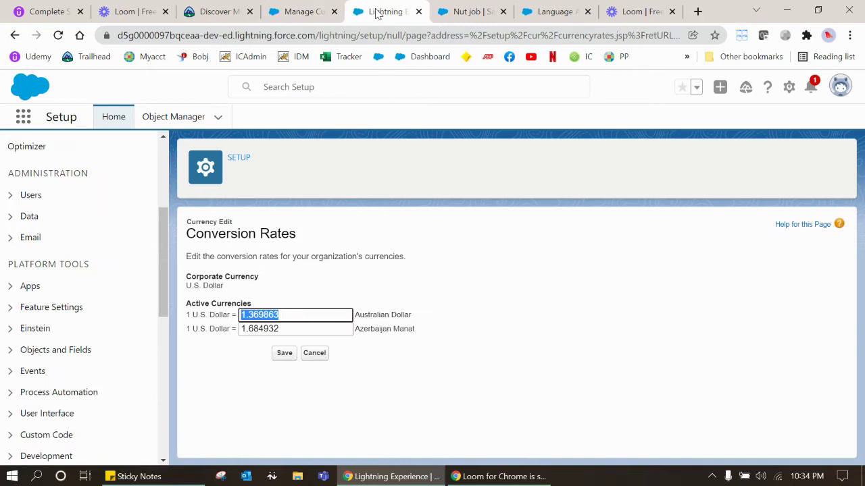
- Open the Nut job opportunity for editing and examine its Expected Revenue in both currencies
left_click(467, 12)
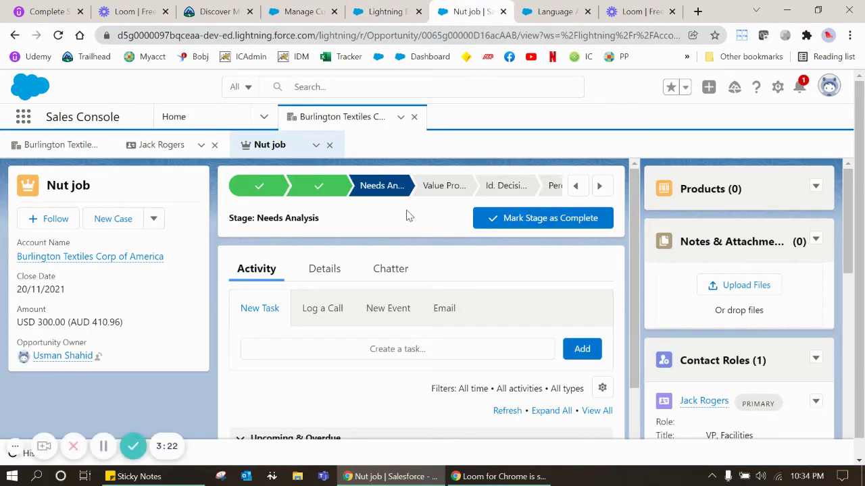
left_click(154, 219)
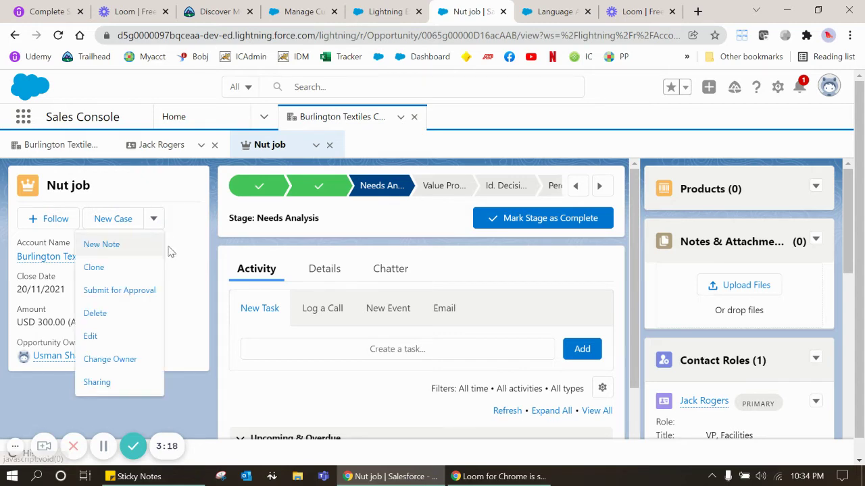
left_click(128, 340)
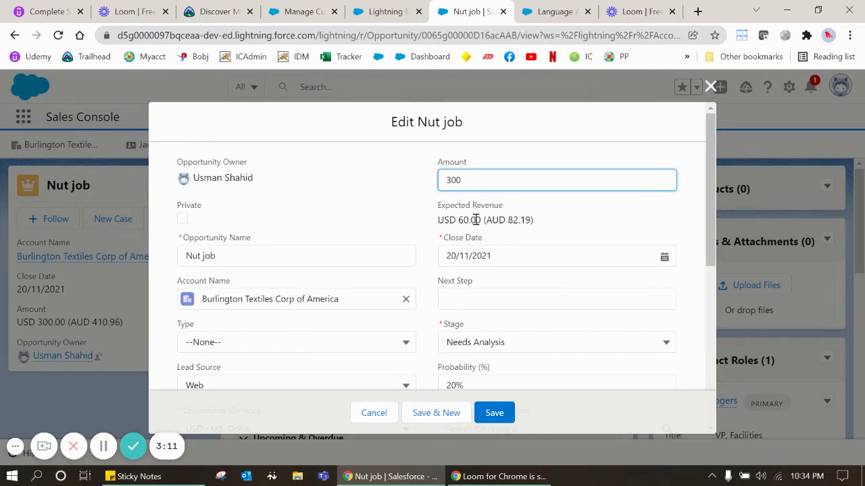
left_click_drag(480, 221, 437, 223)
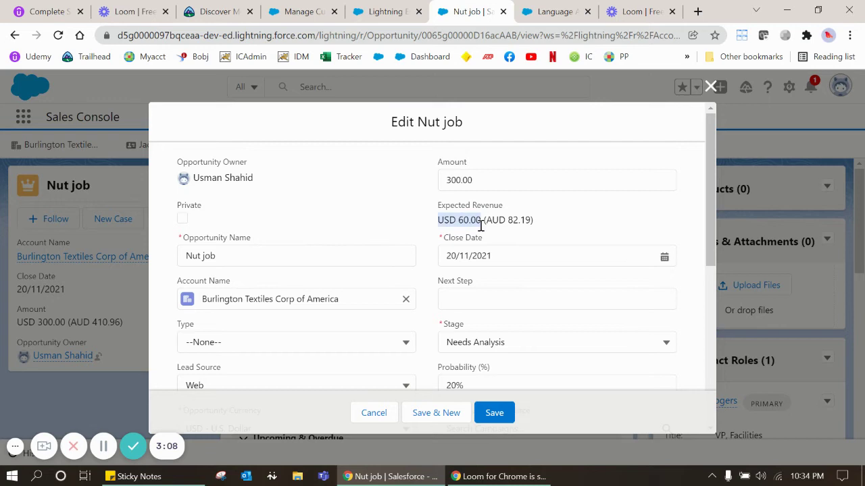
left_click_drag(531, 220, 483, 220)
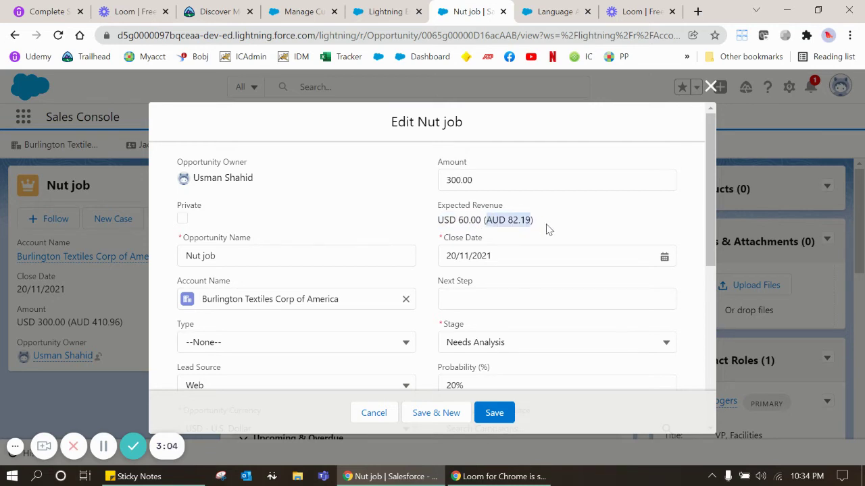
scroll(549, 230, "down", 1)
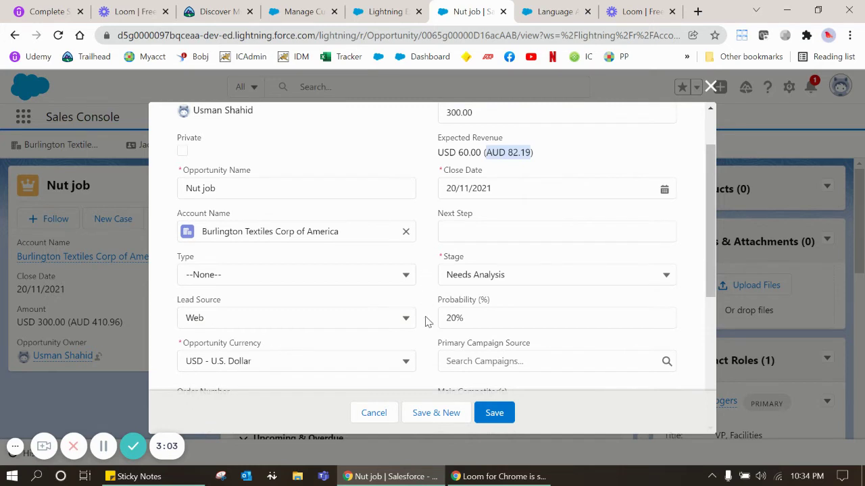
left_click_drag(481, 153, 437, 154)
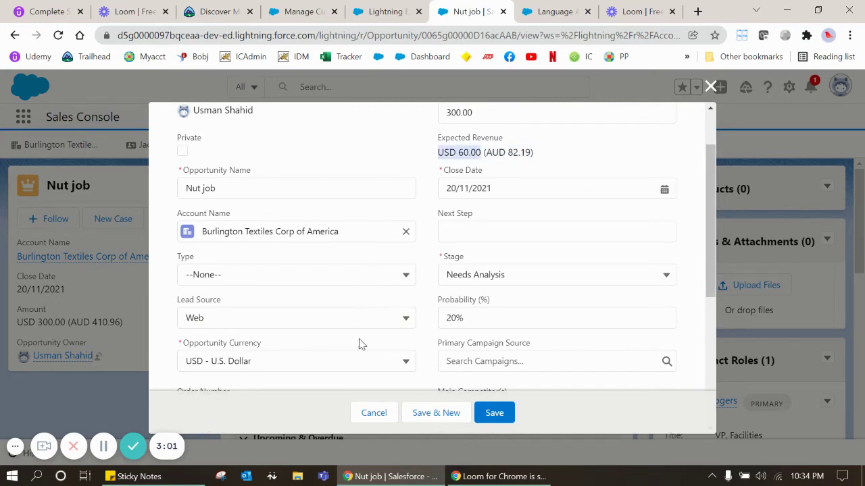
- Inspect the Opportunity Currency choices and compare them with the converted amount in Expected Revenue
left_click(368, 361)
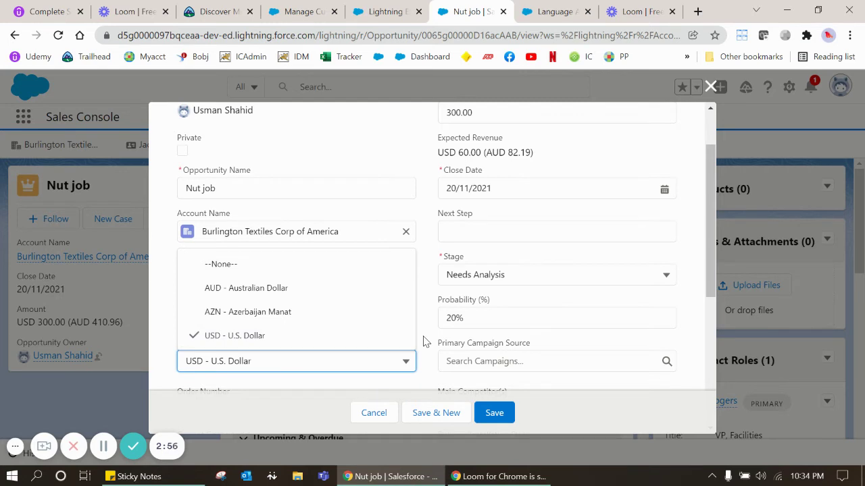
scroll(424, 341, "up", 1)
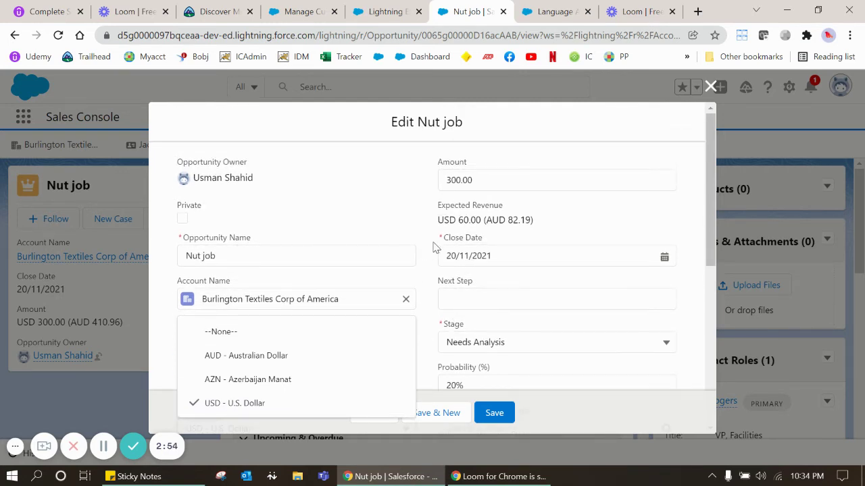
scroll(436, 254, "down", 1)
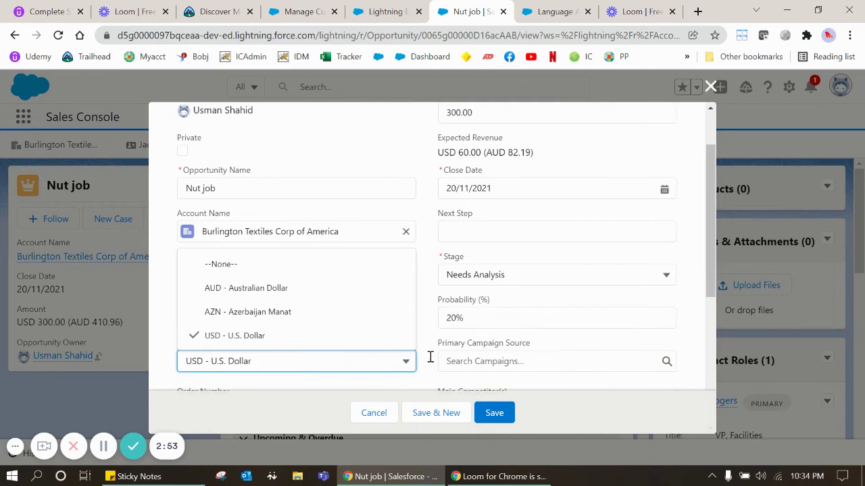
left_click_drag(527, 152, 485, 153)
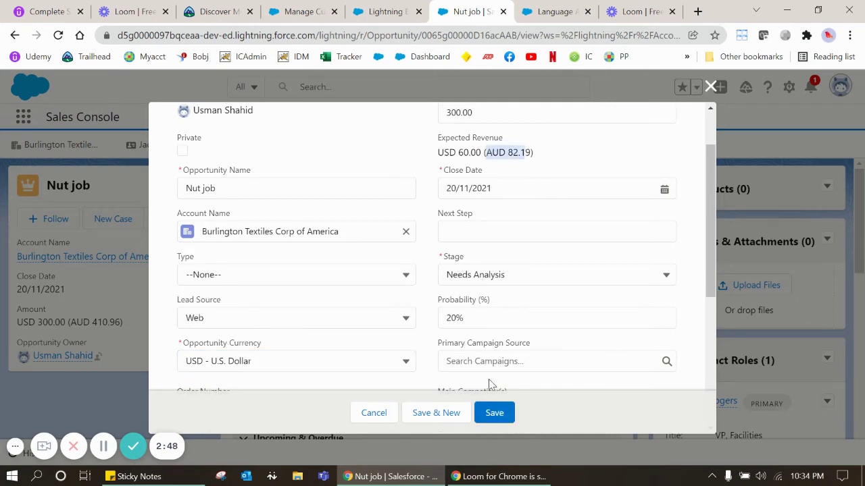
- Check the personal Language & Time Zone settings and the currencies offered for the user
left_click(549, 12)
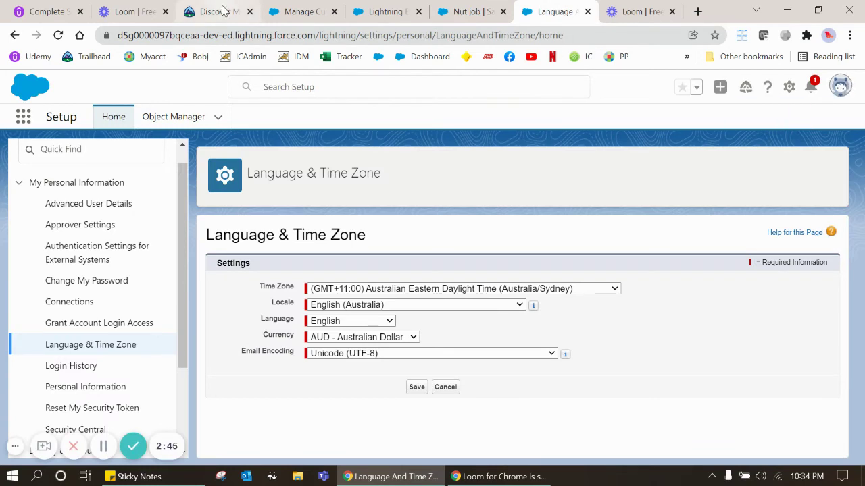
left_click(838, 90)
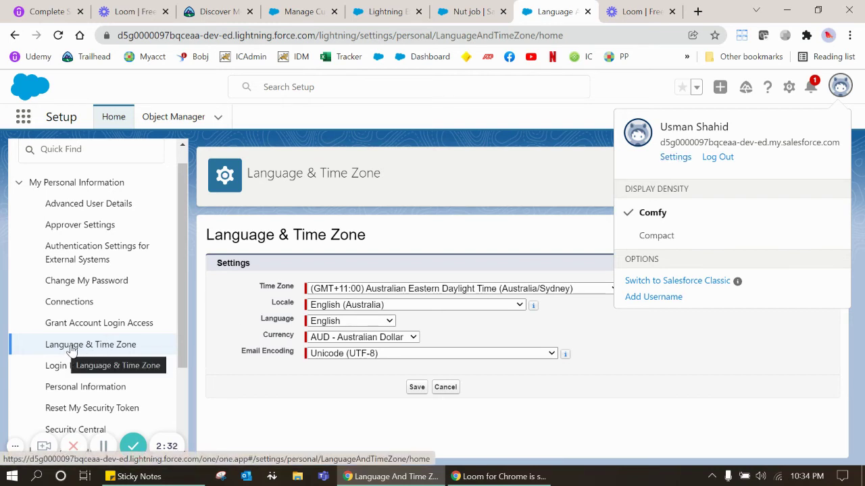
left_click(392, 337)
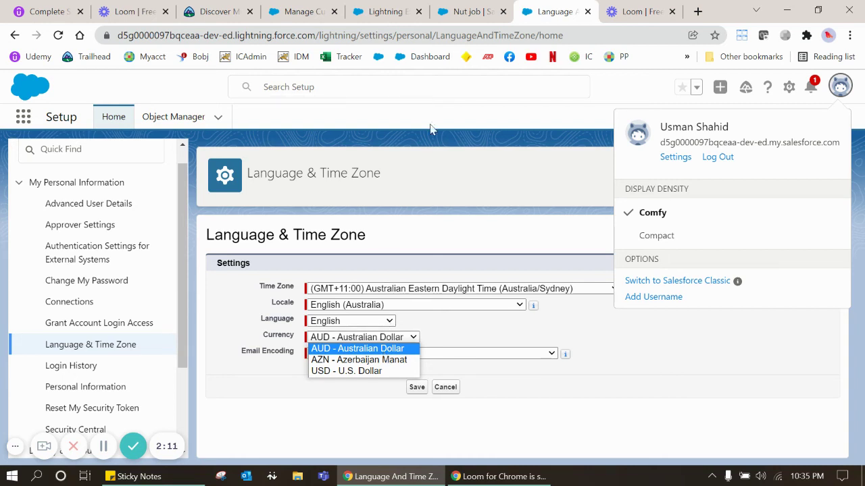
- Return to the Nut job opportunity's edit form and highlight its full Expected Revenue value
key("ctrl+5")
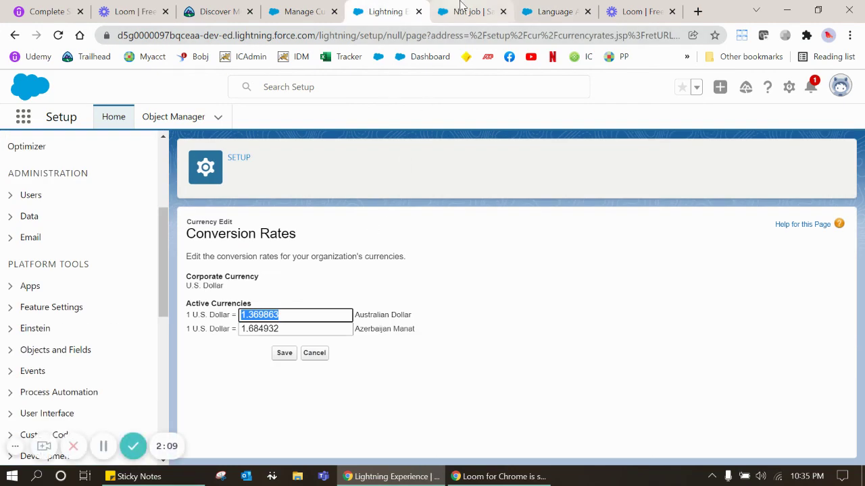
key("ctrl+6")
left_click_drag(534, 153, 439, 149)
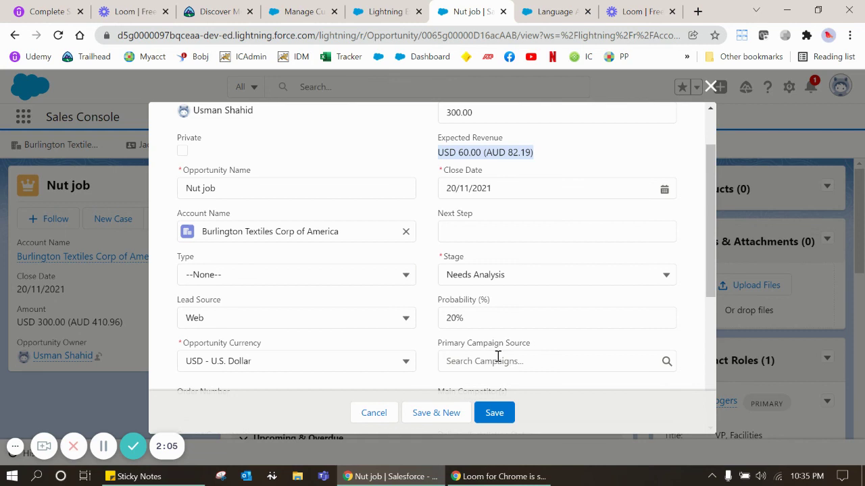